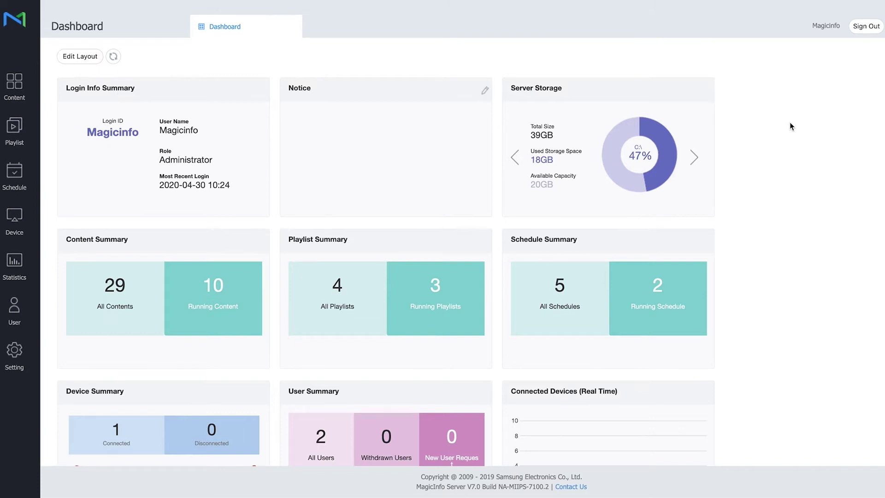
Step: Create a new blank 16:9 LFD page, MyContent_2004301037.LFD, in Web Author
click(14, 94)
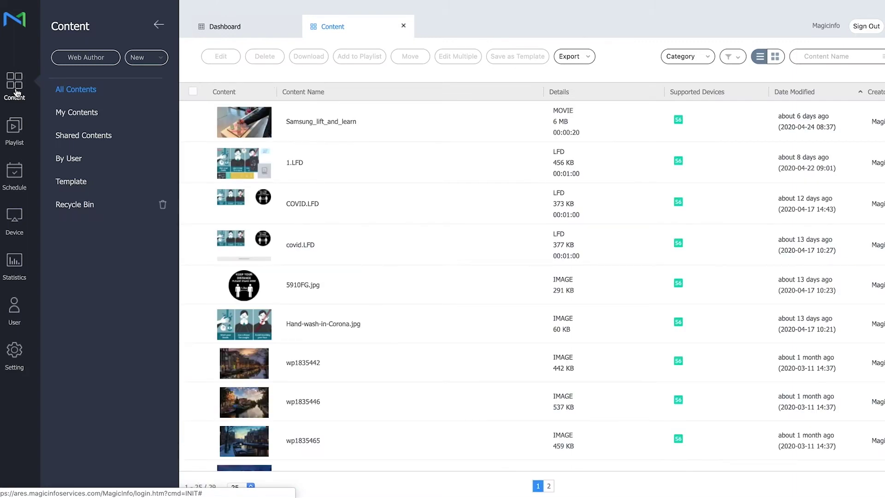
click(91, 61)
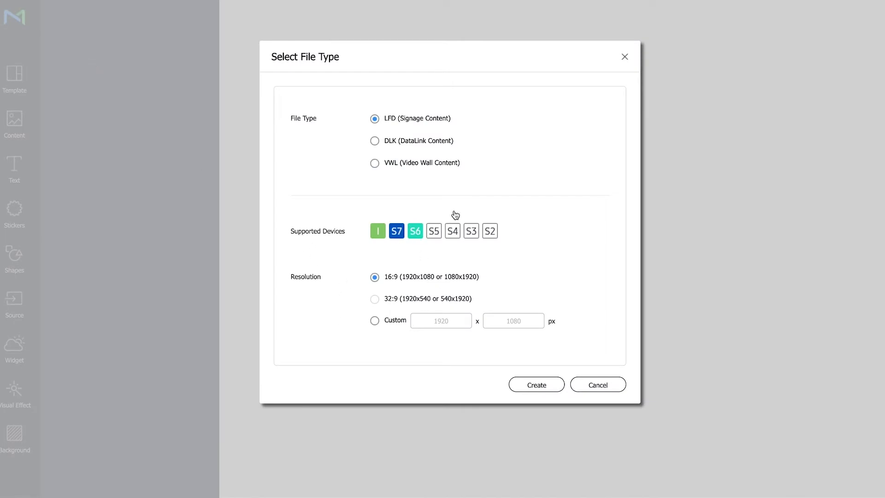
click(537, 385)
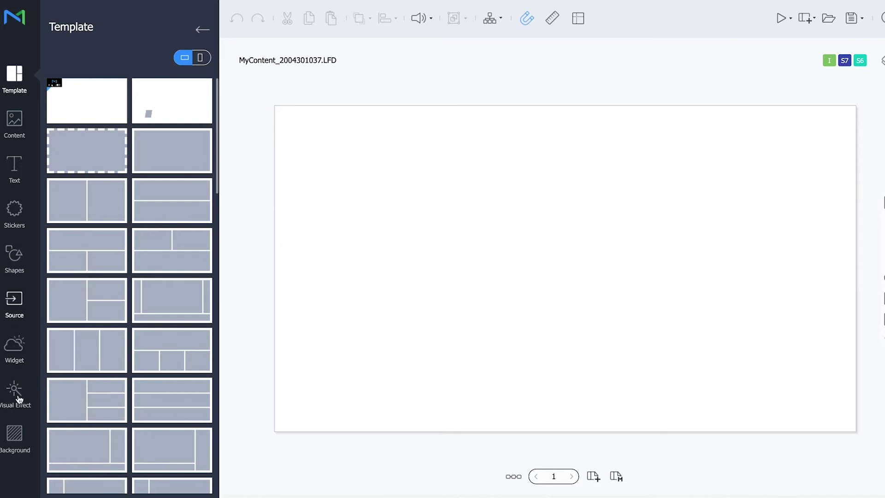
Step: Give the page a grey background and centre the Amsterdam canal photo at 1280 x 720
click(18, 443)
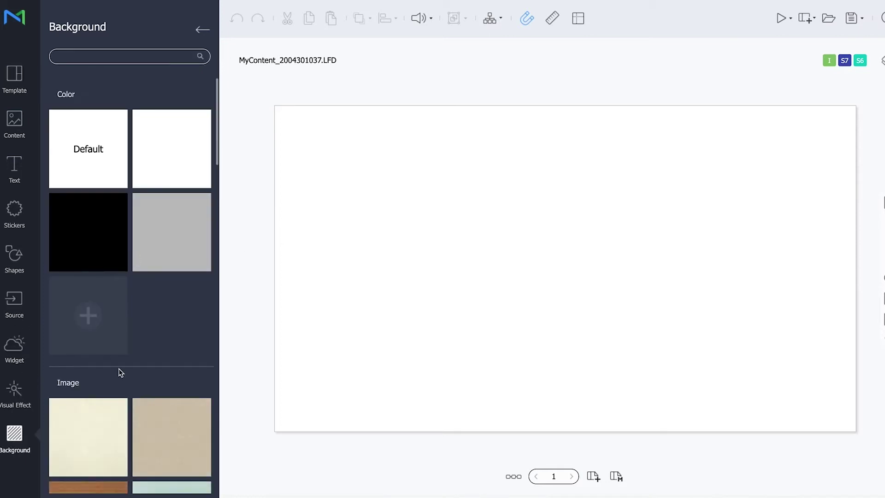
click(176, 255)
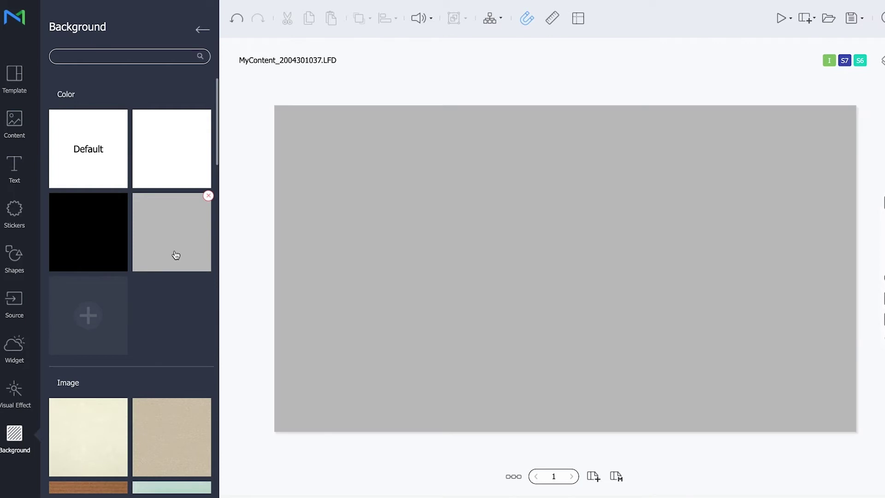
click(18, 124)
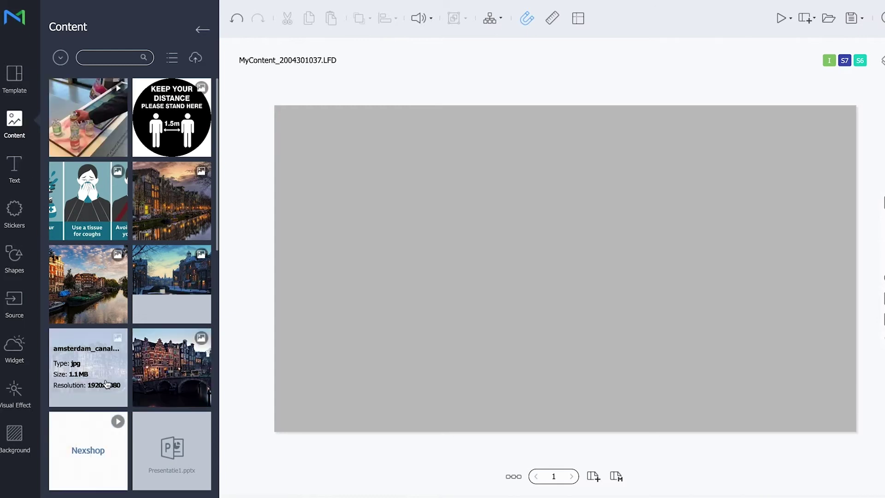
drag(105, 385, 545, 268)
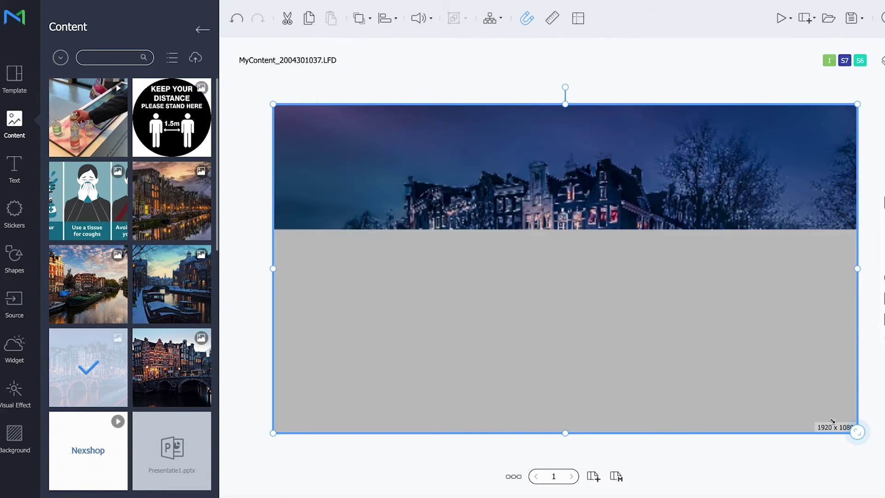
drag(851, 433, 723, 358)
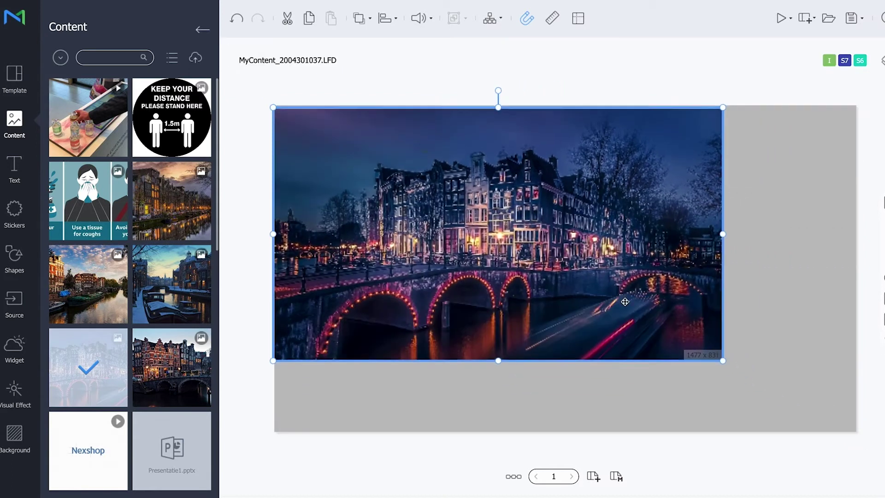
drag(620, 293, 686, 329)
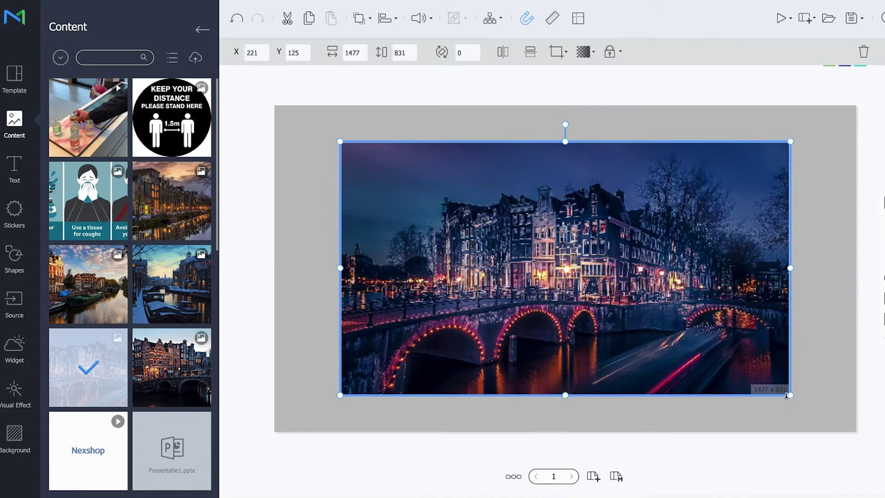
drag(790, 395, 776, 387)
mouse_move(685, 328)
mouse_down()
mouse_move(657, 304)
mouse_move(697, 326)
mouse_up()
click(741, 428)
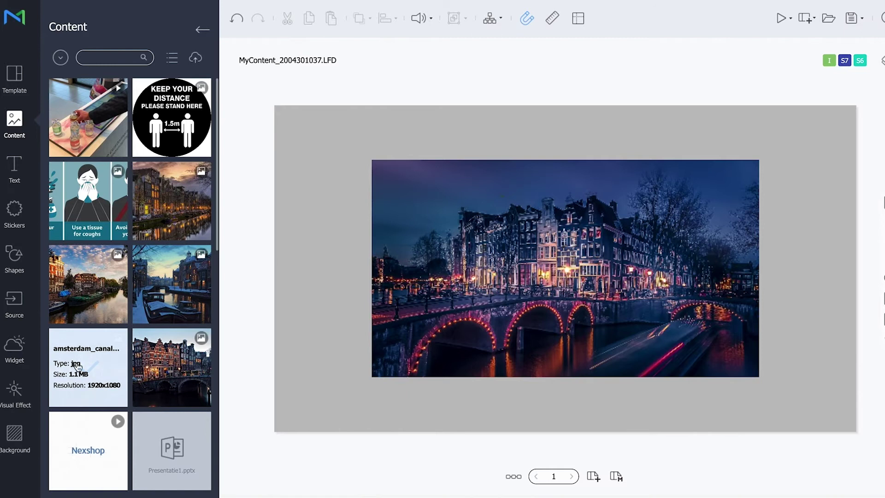
Step: Add an RSS widget sized 1920 x 180 along the page bottom at Y 900
click(20, 346)
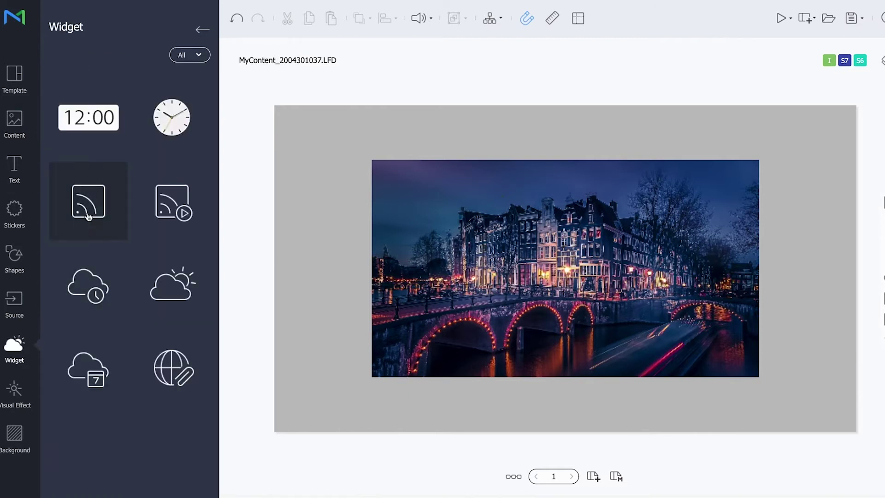
drag(88, 208, 333, 376)
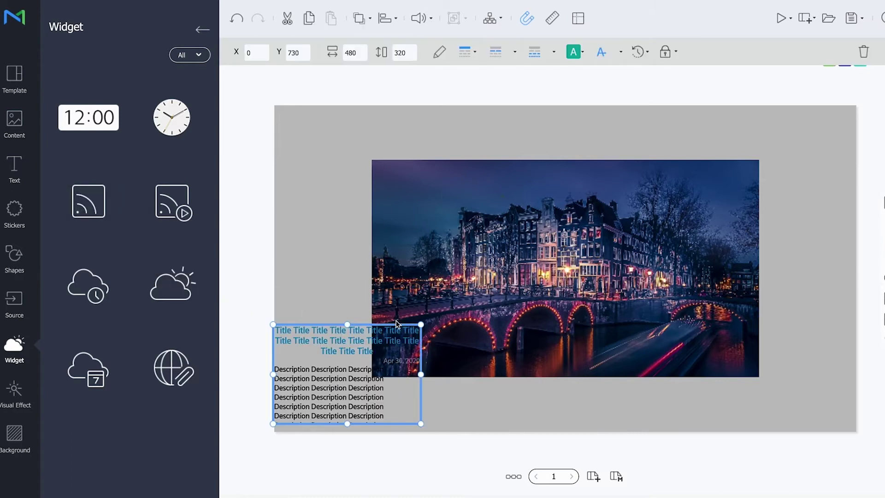
drag(401, 374, 859, 404)
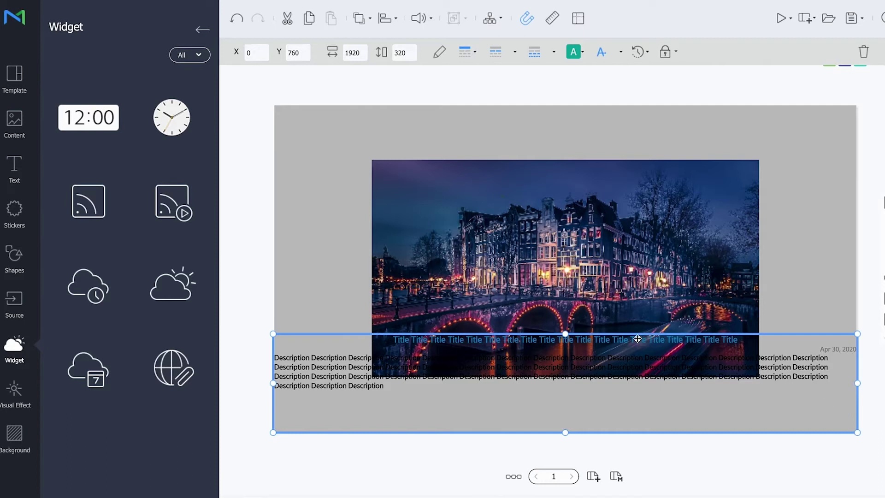
drag(566, 335, 563, 378)
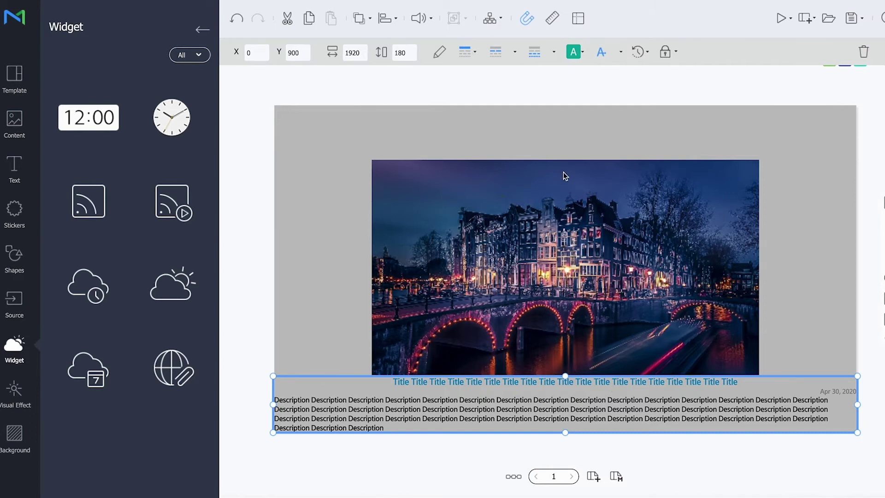
click(439, 63)
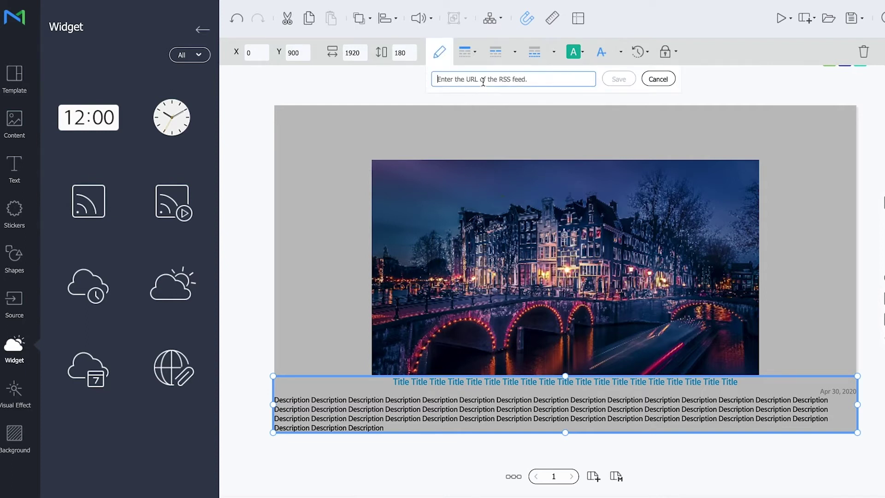
click(483, 81)
text(https://www.nu.nl/rss/Algemeen)
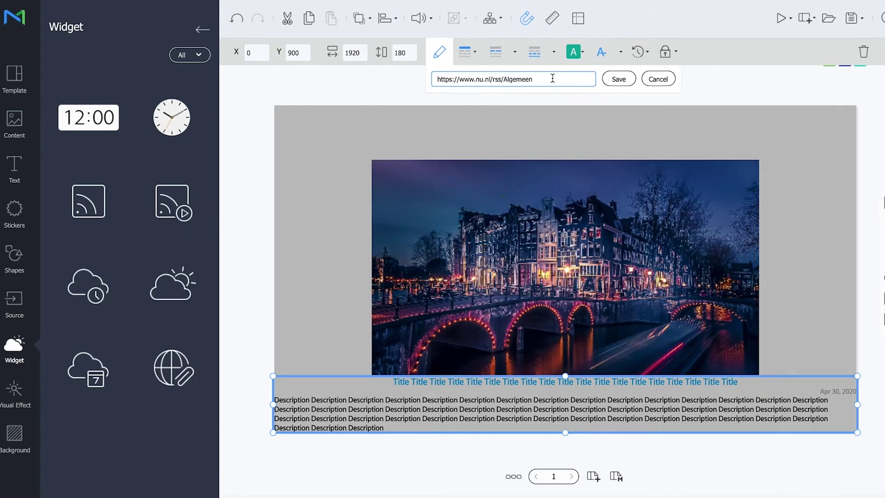
click(621, 82)
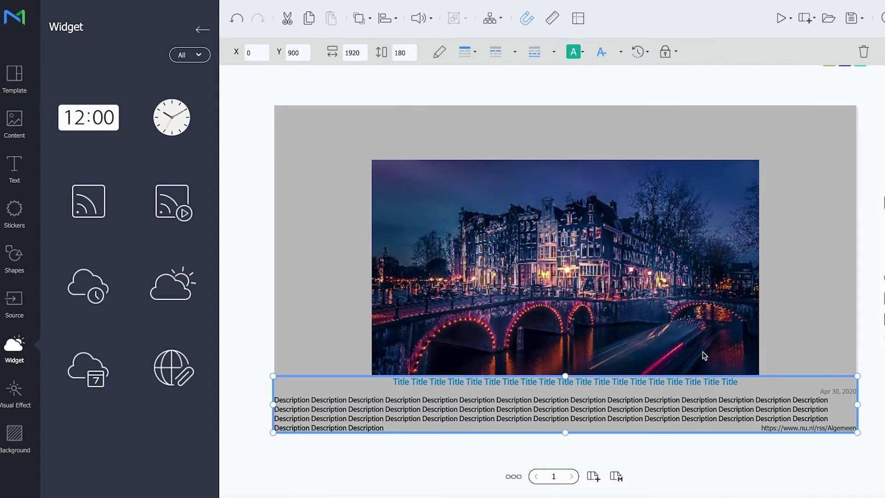
Step: Make the news widget's headline text black
click(477, 58)
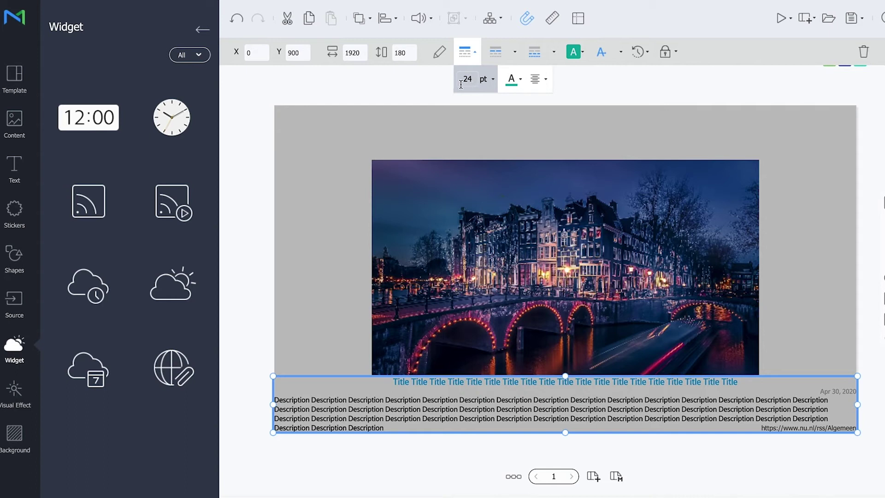
click(513, 80)
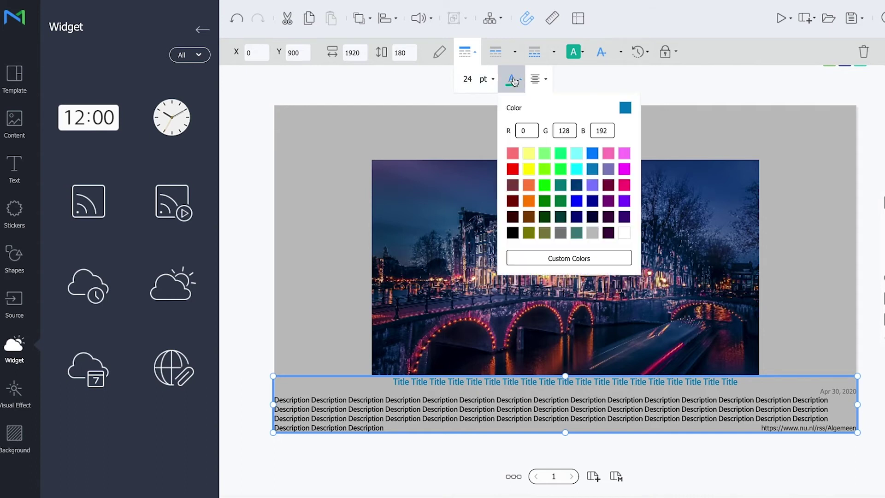
click(513, 233)
click(539, 81)
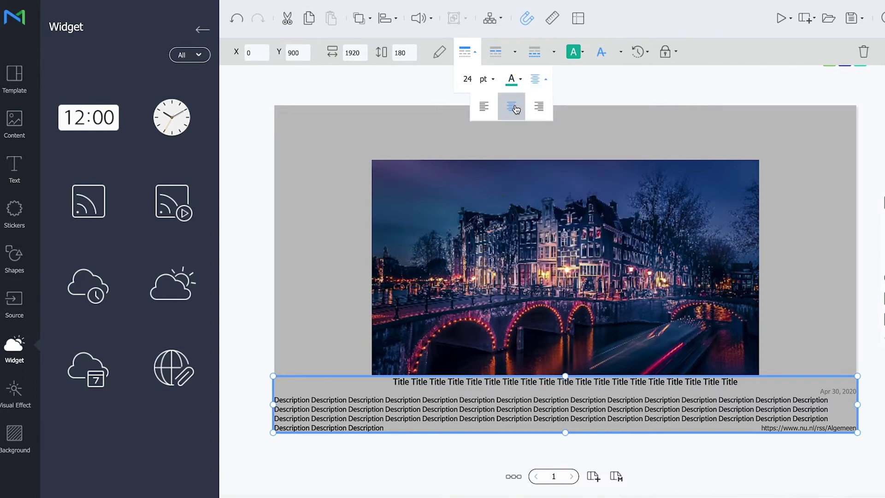
click(601, 93)
click(525, 410)
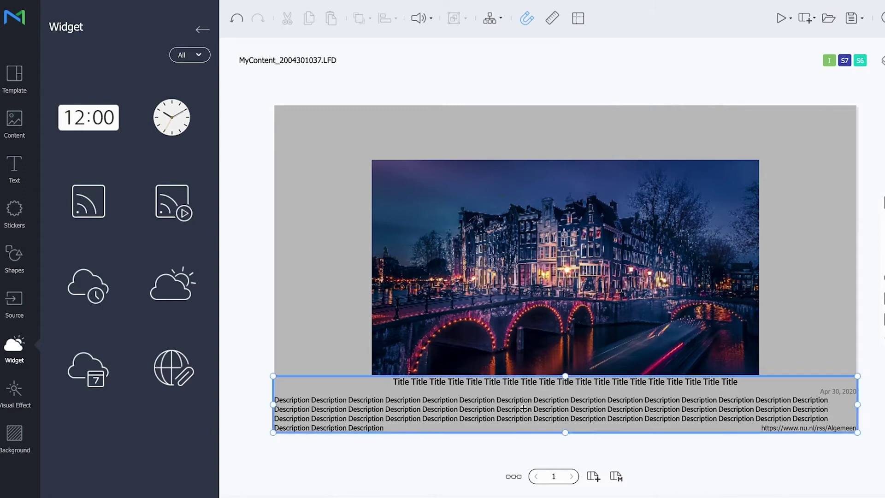
Step: Check the news widget's date, description and background fill style options
click(504, 58)
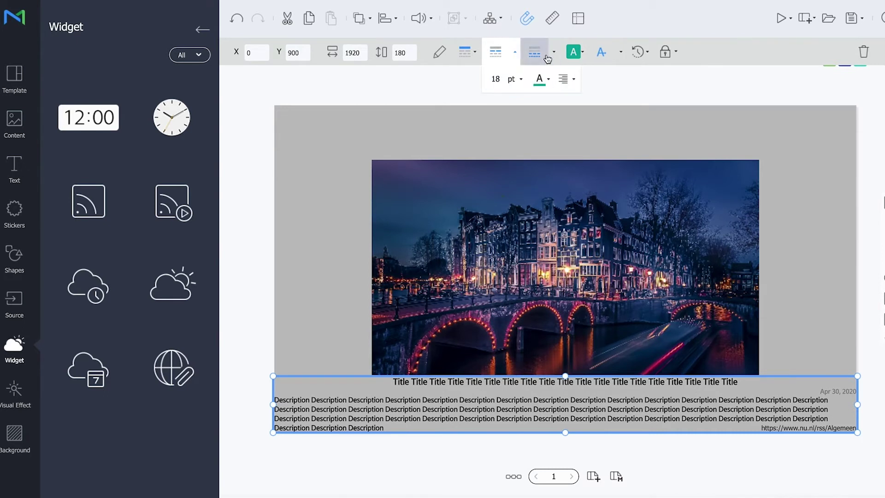
click(546, 59)
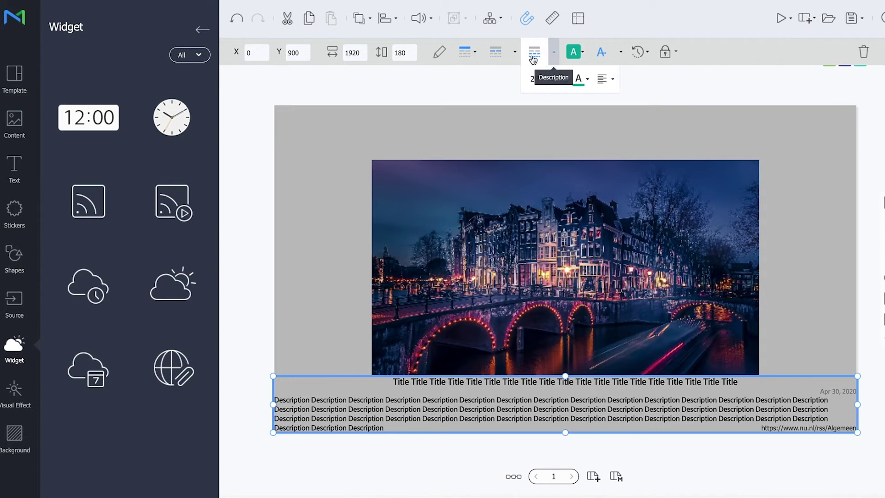
click(579, 52)
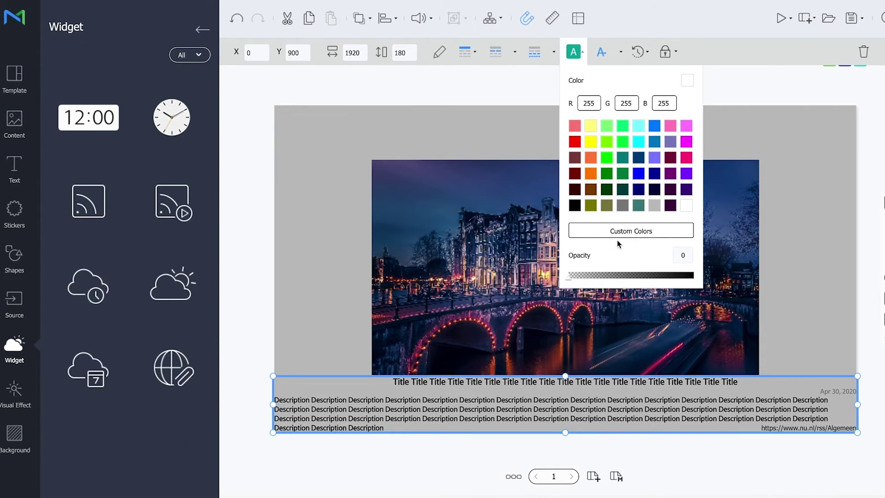
click(609, 55)
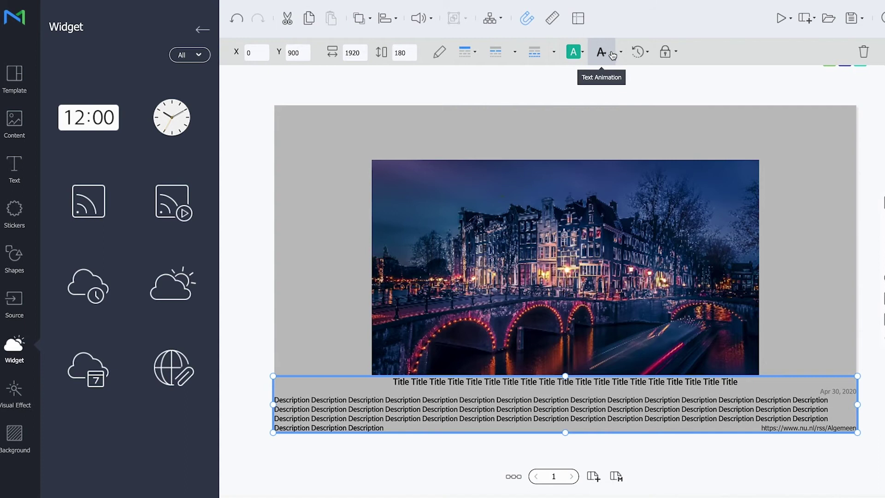
Step: Apply the AA text animation effect to the RSS news bar
click(620, 53)
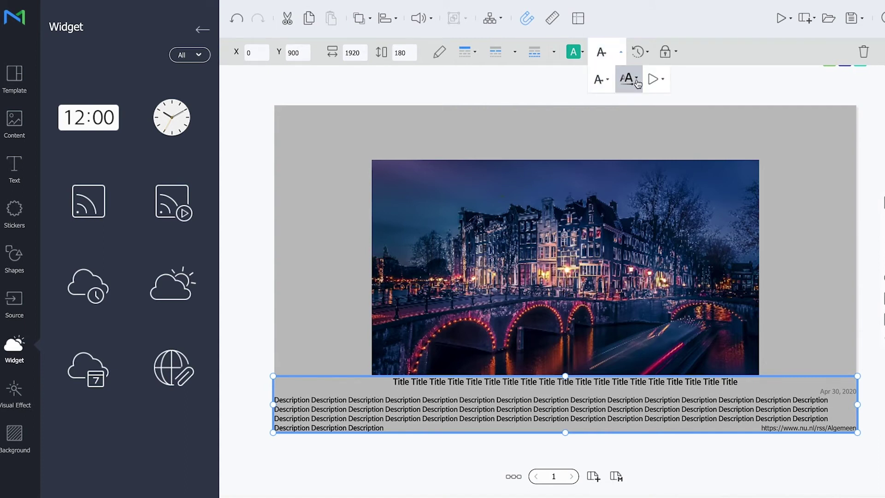
click(626, 79)
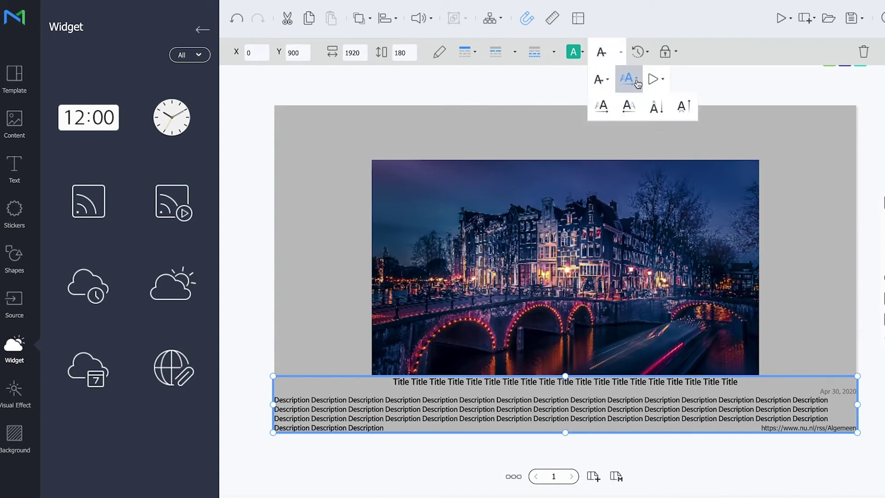
click(624, 115)
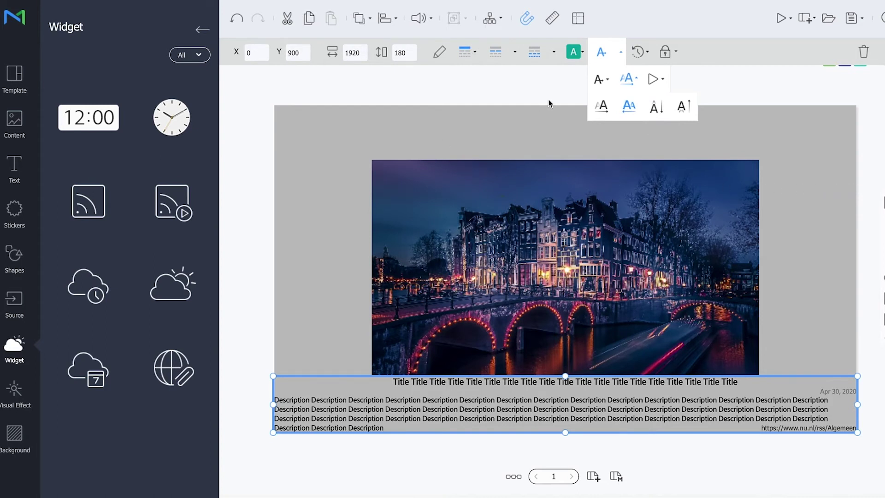
click(640, 53)
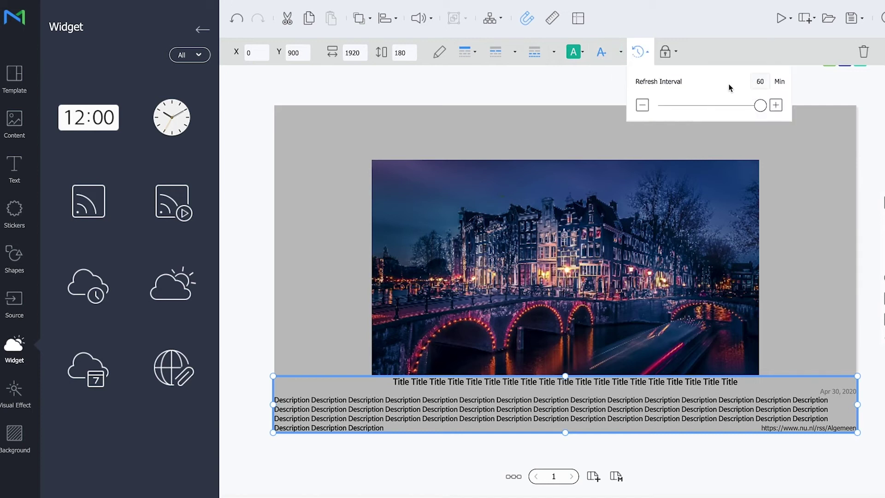
Step: Change the news bar's refresh interval from 60 to 5 minutes, leaving it unlocked
double_click(761, 82)
text(5)
click(811, 85)
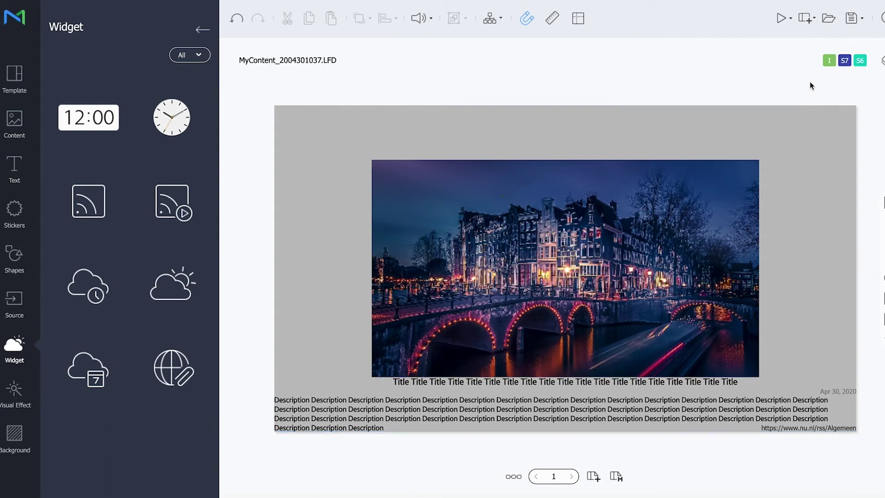
click(756, 394)
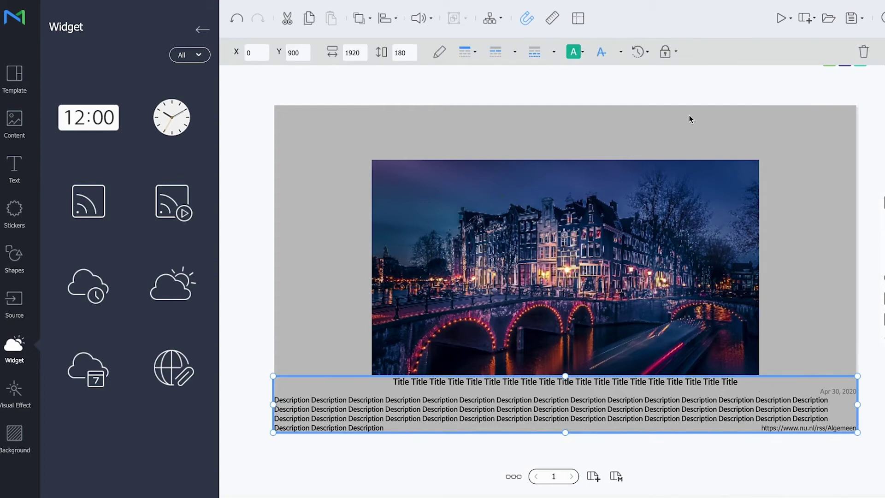
click(678, 54)
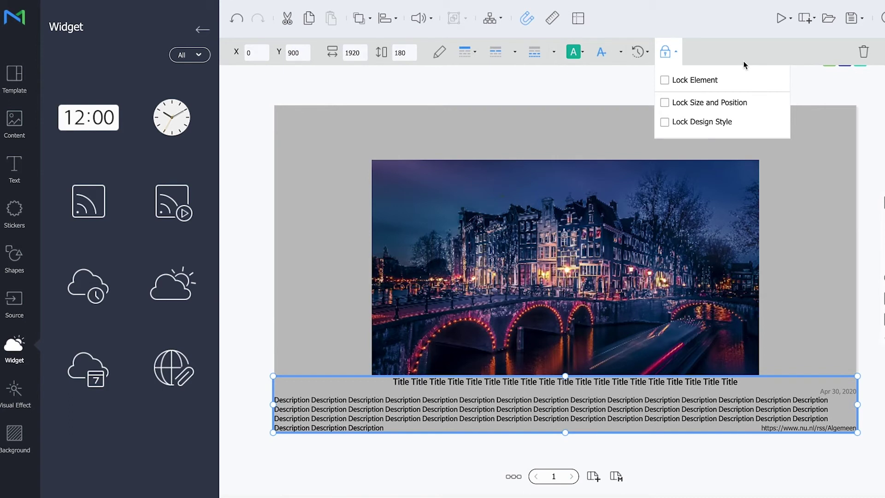
click(774, 67)
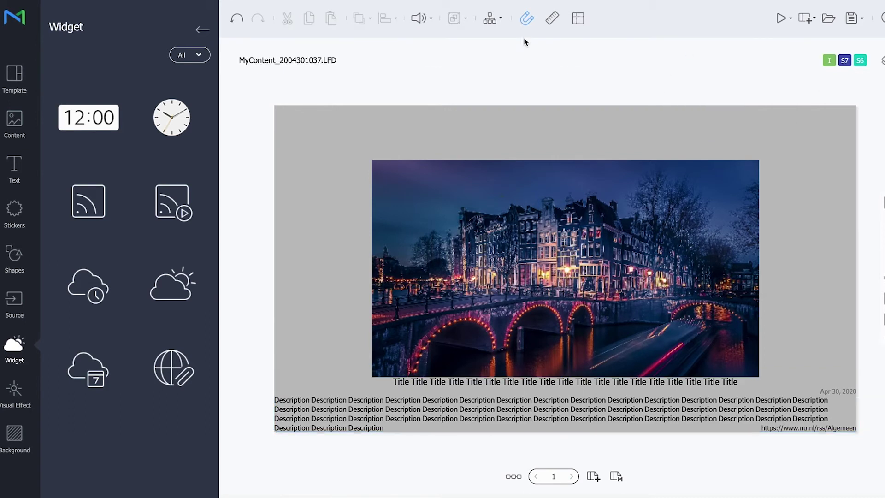
Step: Save the page as content named Rss (Rss.LFD)
click(853, 18)
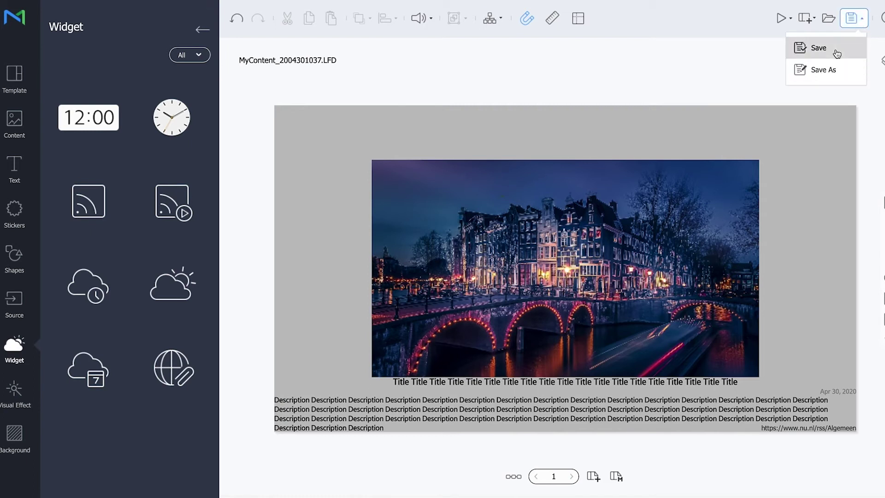
click(837, 54)
click(474, 59)
key(ctrl+a)
key(BackSpace)
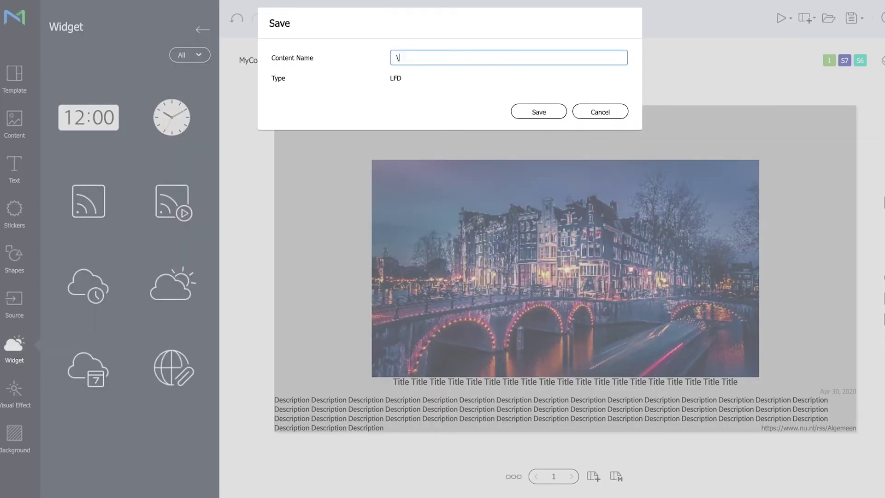
text(Rss)
click(547, 113)
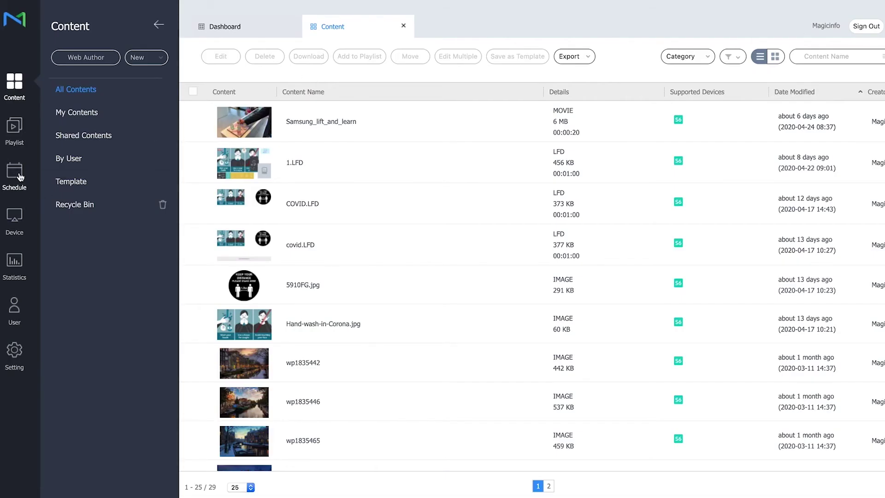
Step: Create a new content schedule targeting S6 devices
click(15, 173)
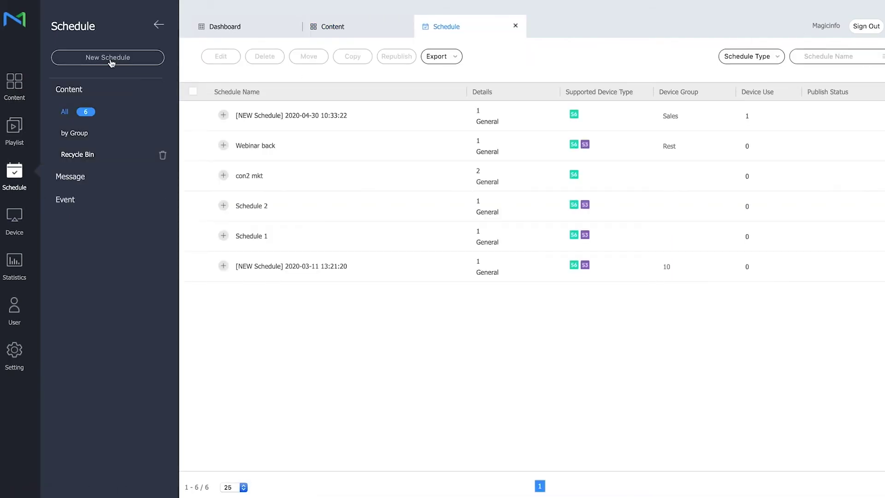
click(108, 57)
click(109, 80)
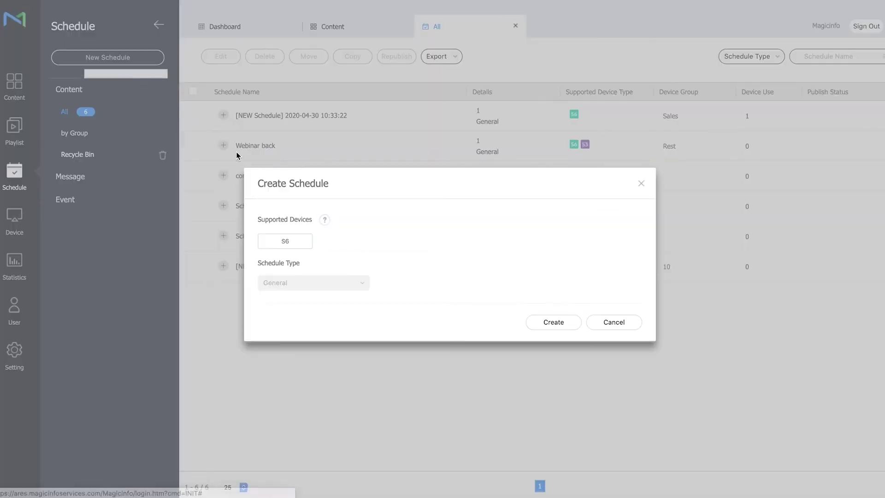
click(282, 244)
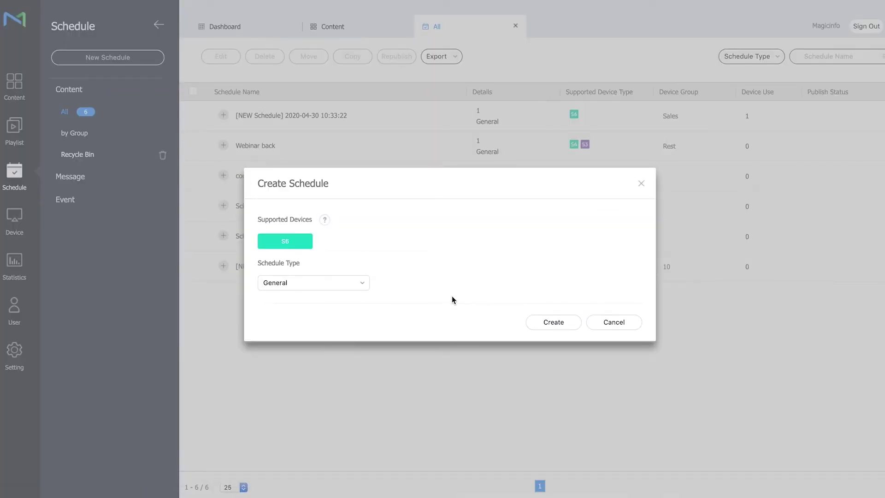
click(546, 322)
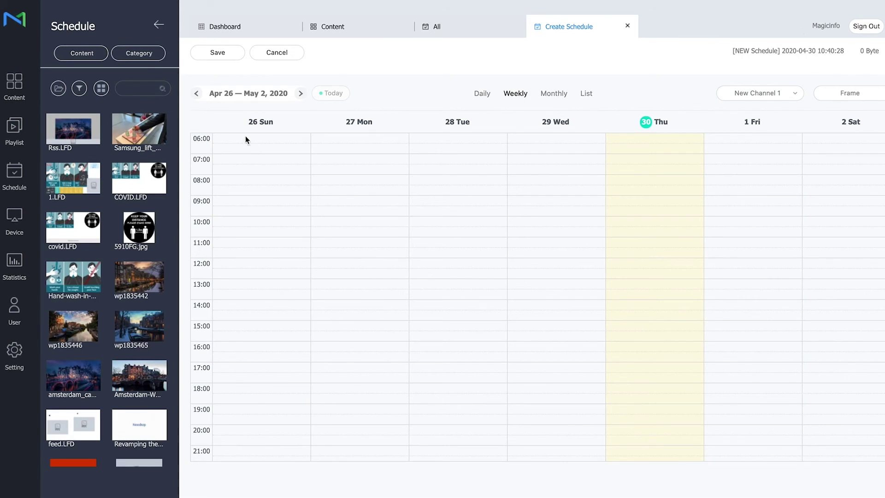
Step: Place Rss.LFD on Thursday, set to never expire and play 24 hours
drag(69, 128, 630, 229)
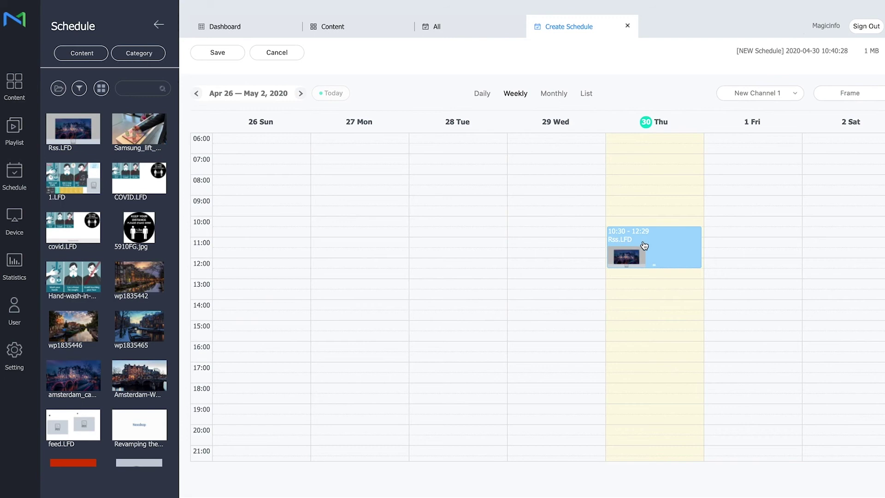
mouse_move(643, 244)
double_click(660, 244)
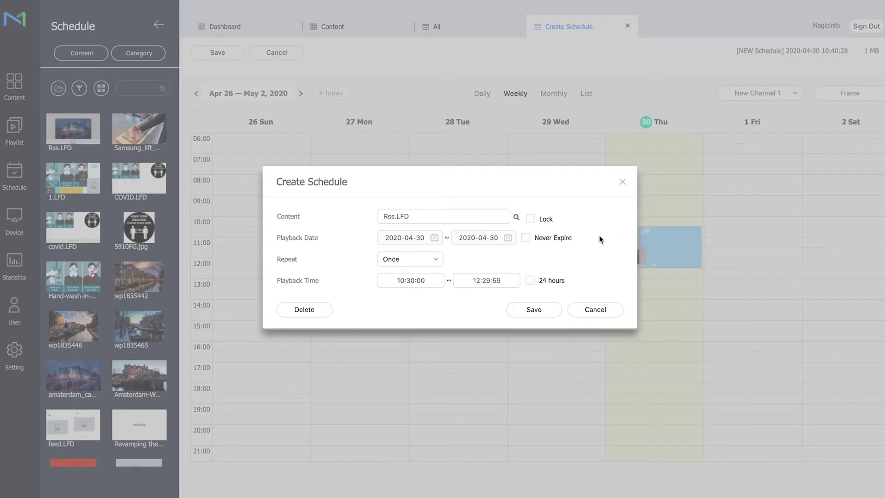
click(560, 239)
click(551, 281)
click(534, 310)
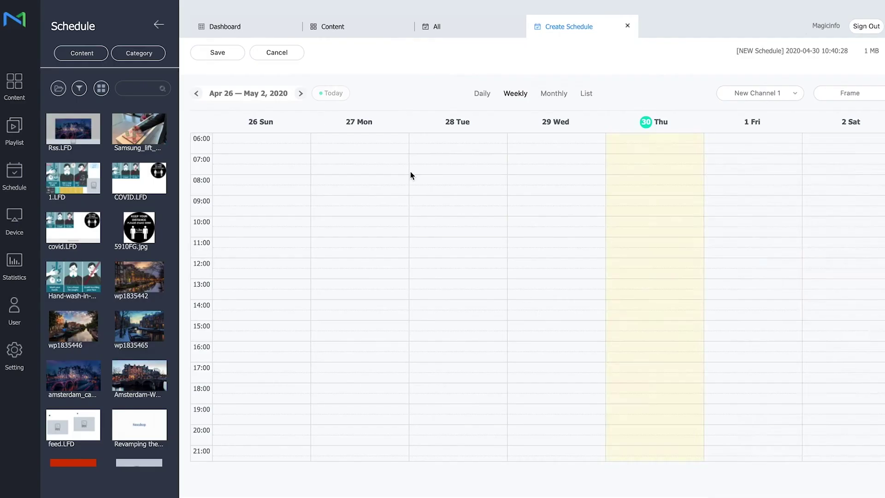
Step: Save the schedule as RSS and publish it to the Sales device group
click(231, 58)
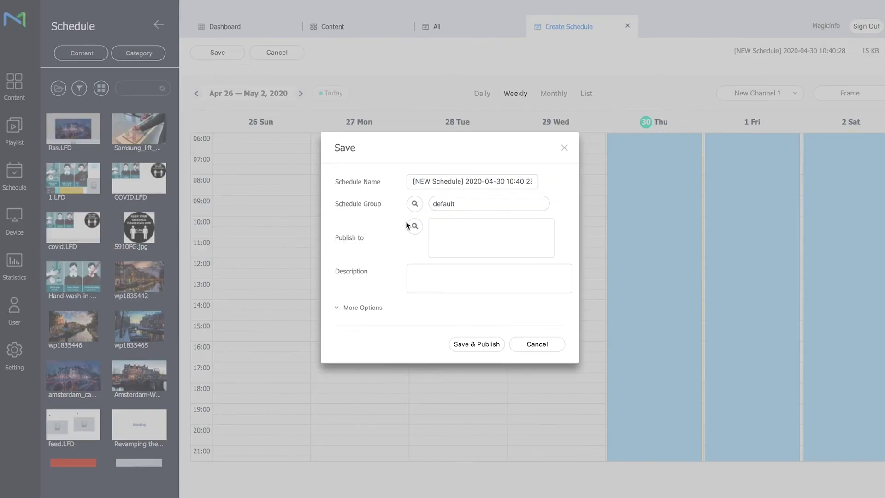
double_click(454, 180)
key(ctrl+a)
text(RSS)
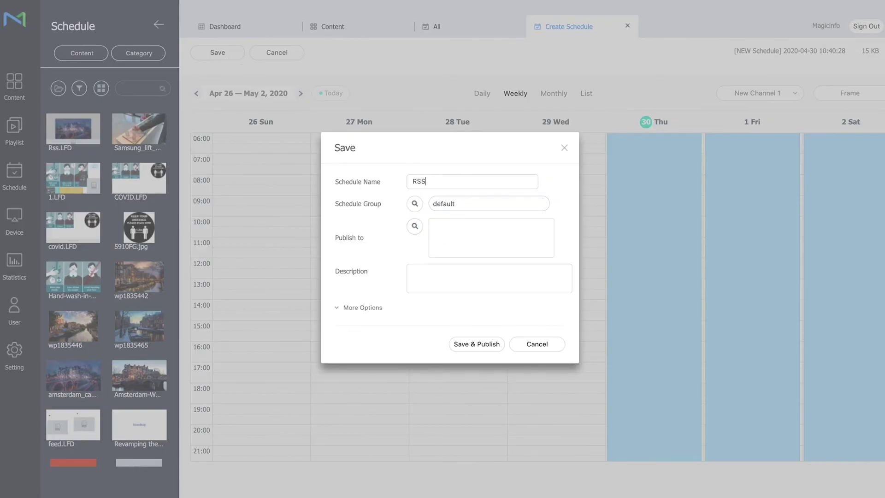
click(414, 226)
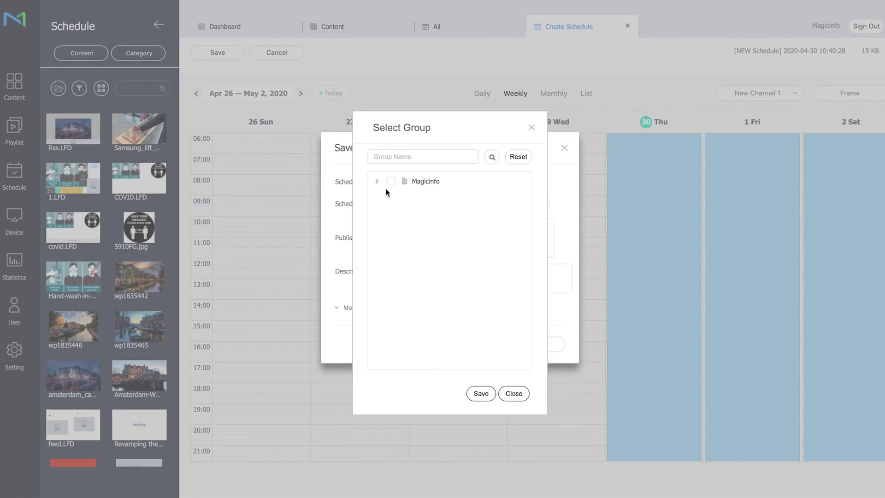
click(377, 181)
click(399, 277)
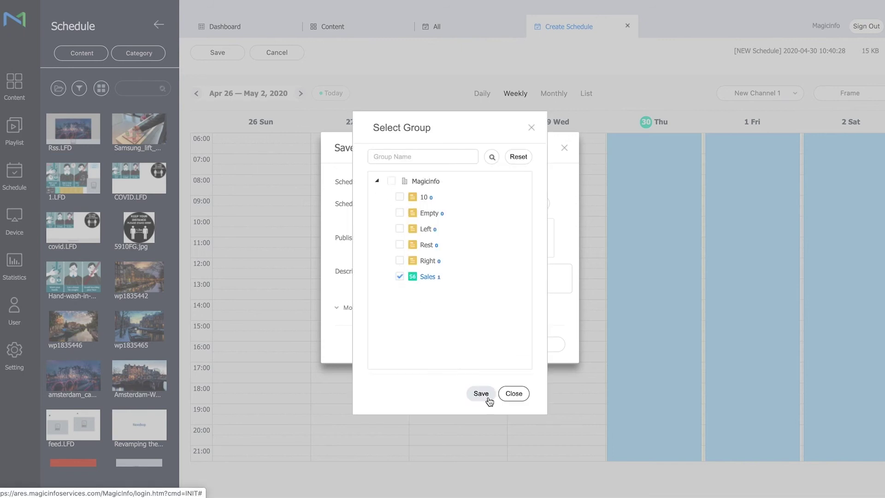
click(481, 393)
click(493, 349)
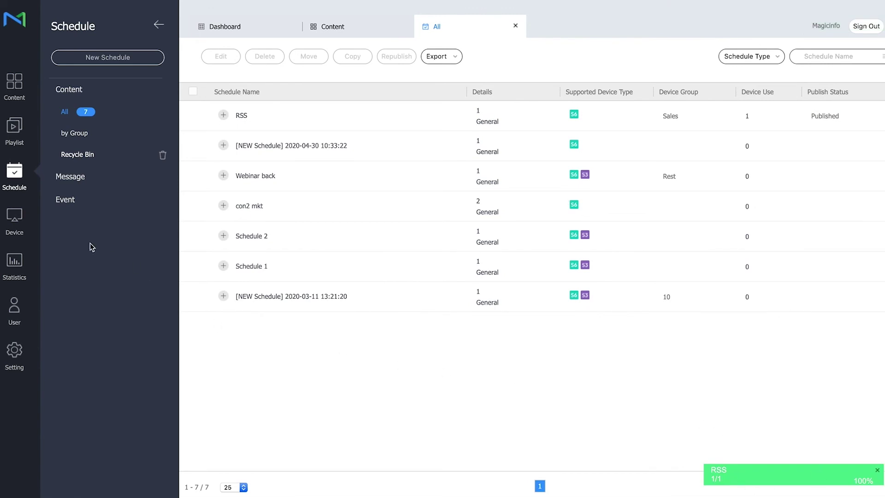
Step: Open the Test_SC device details showing the RSS schedule and launch Remote Control
click(16, 222)
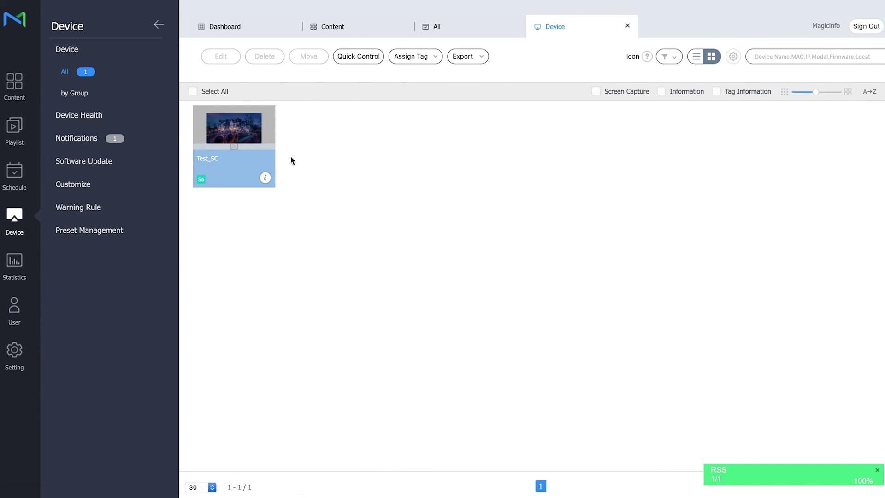
mouse_move(230, 119)
click(266, 178)
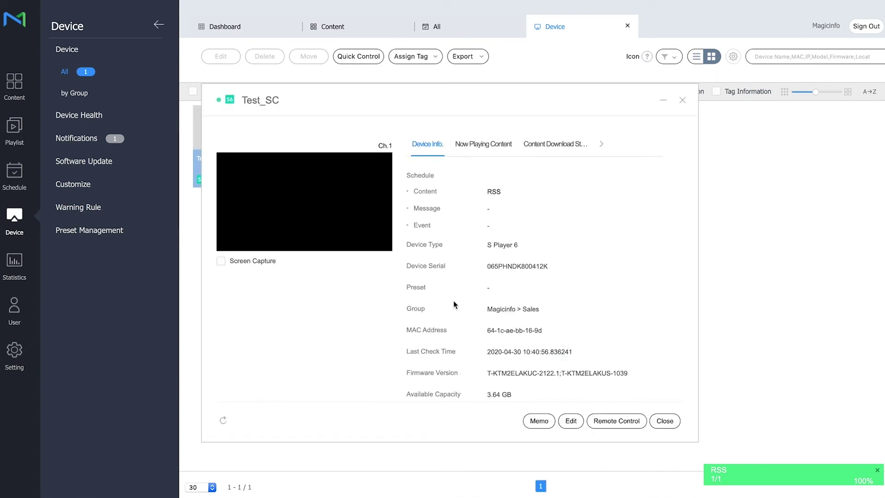
click(620, 421)
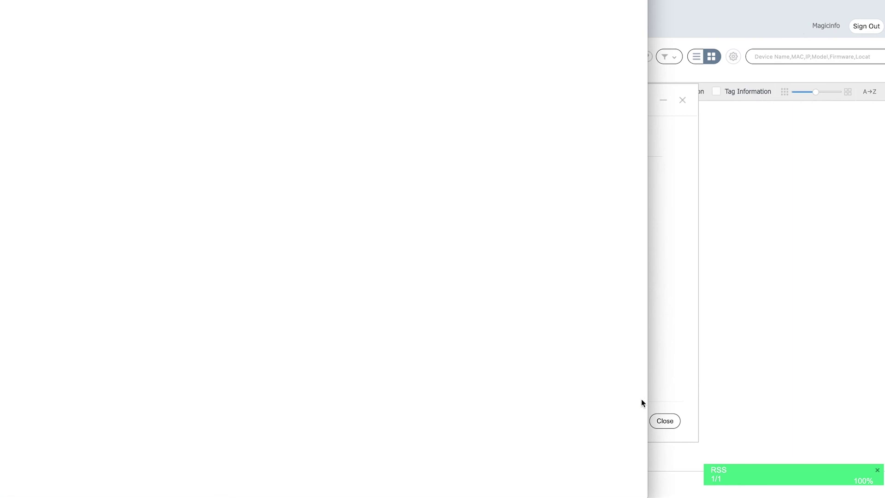
Step: Widen the Remote Control window to view the Test_SC screen preview
drag(645, 396, 765, 390)
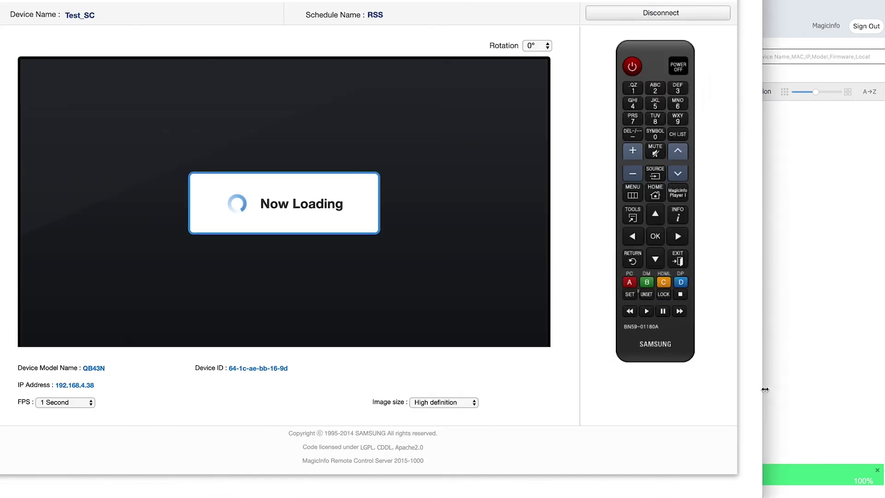